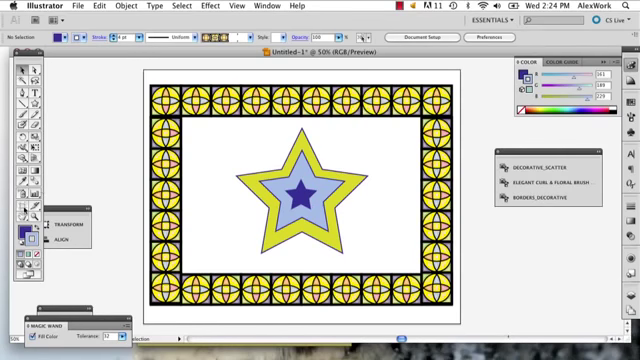
Toggle the Artboard tool on and off, then re-enter artboard editing on Artboard 1
key(shift+o)
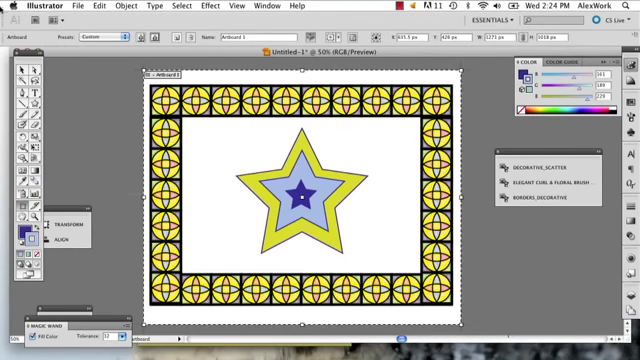
key(v)
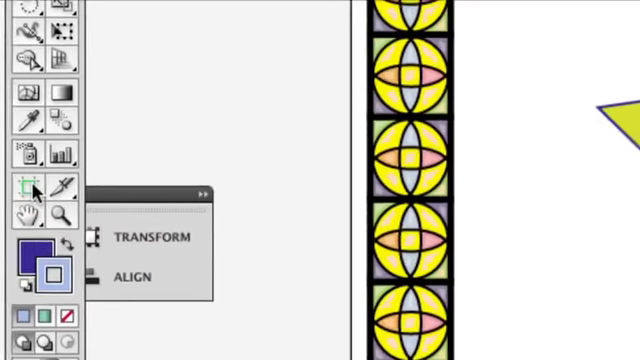
click(30, 190)
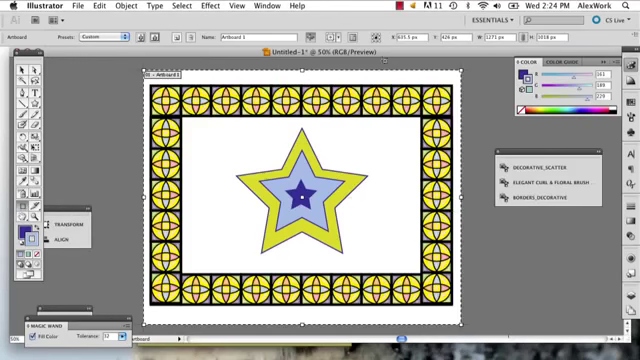
Drag Artboard 1's four edges onto the border, resizing it to about 1212 × 884 px
drag(302, 72, 302, 86)
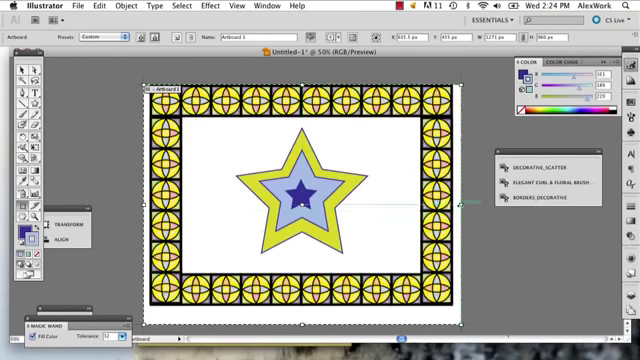
drag(460, 205, 455, 203)
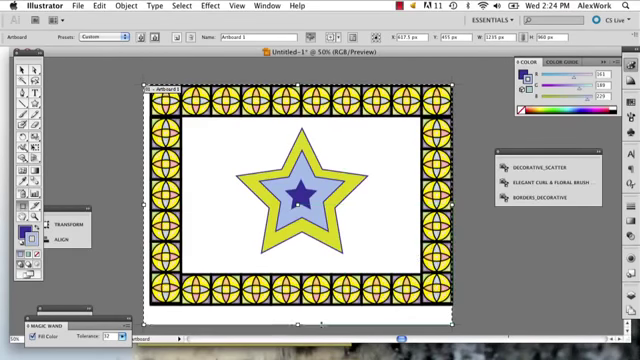
drag(298, 322, 298, 308)
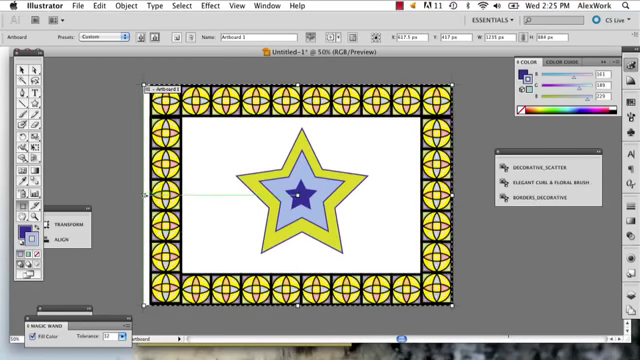
drag(146, 195, 150, 195)
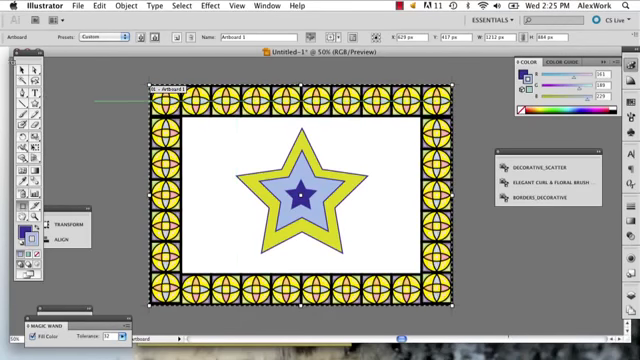
Switch to the Selection tool to finish editing the trimmed artboard
click(22, 70)
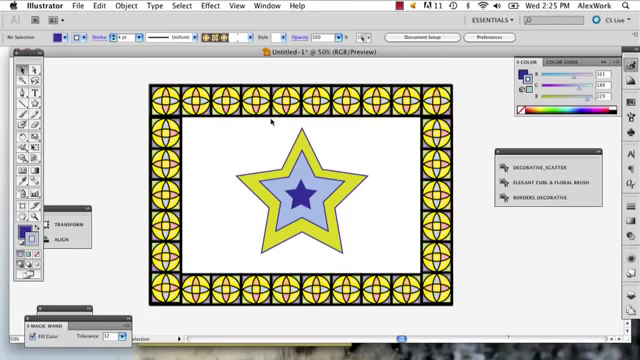